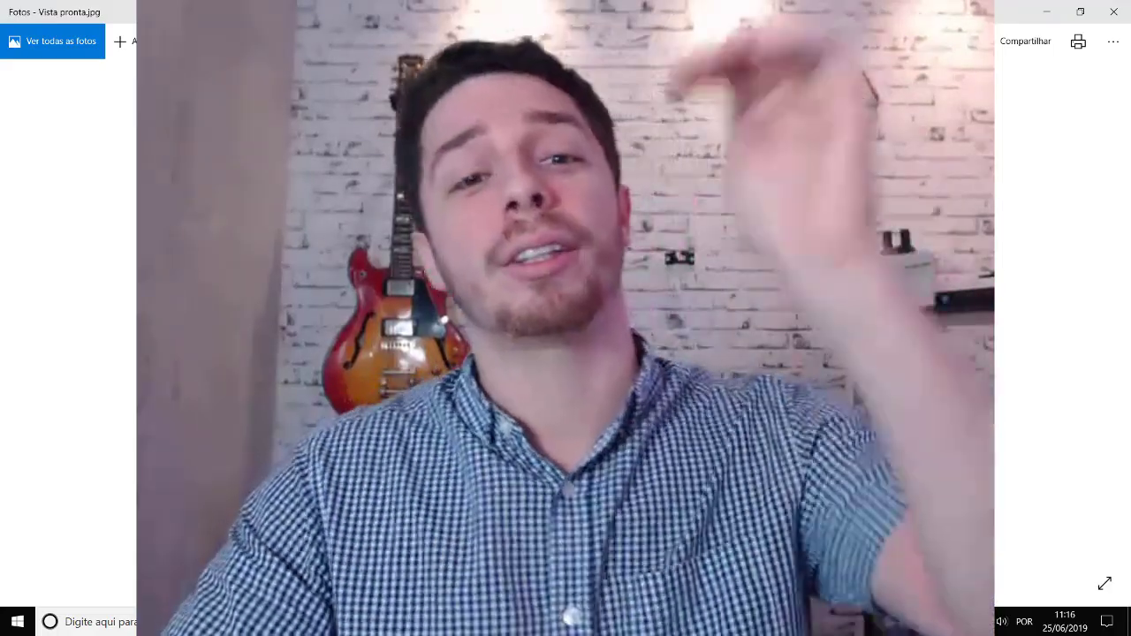
Switch from the Vista pronta.jpg render in Photos back to the Revit 3D model.
{"action": "key", "text": "alt+Tab"}
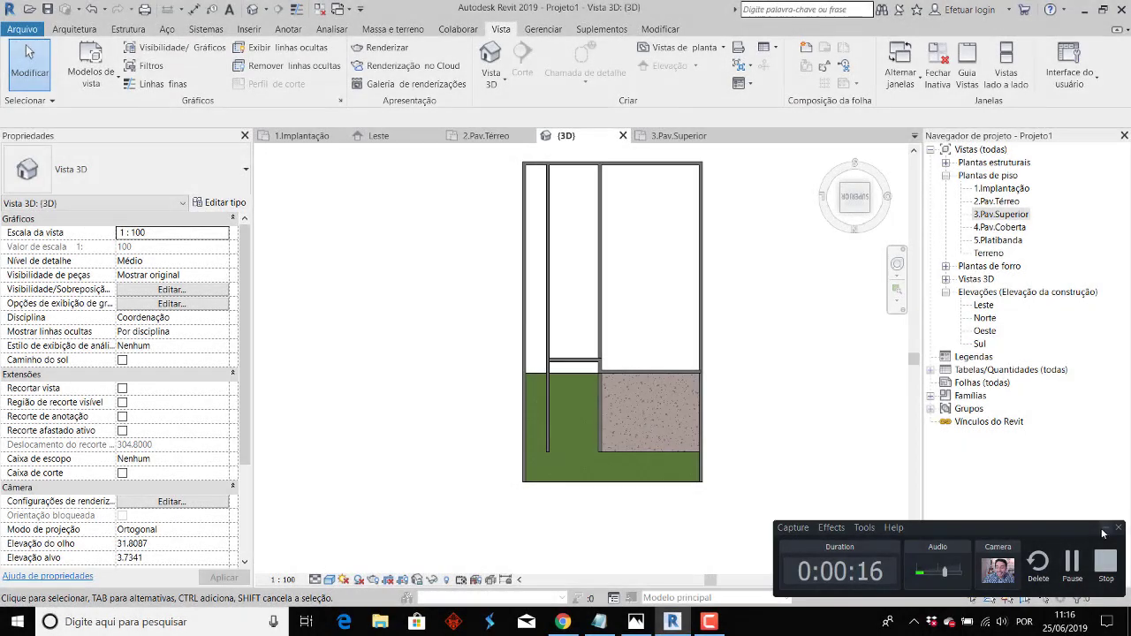
{"action": "left_click", "coordinate": [1101, 530]}
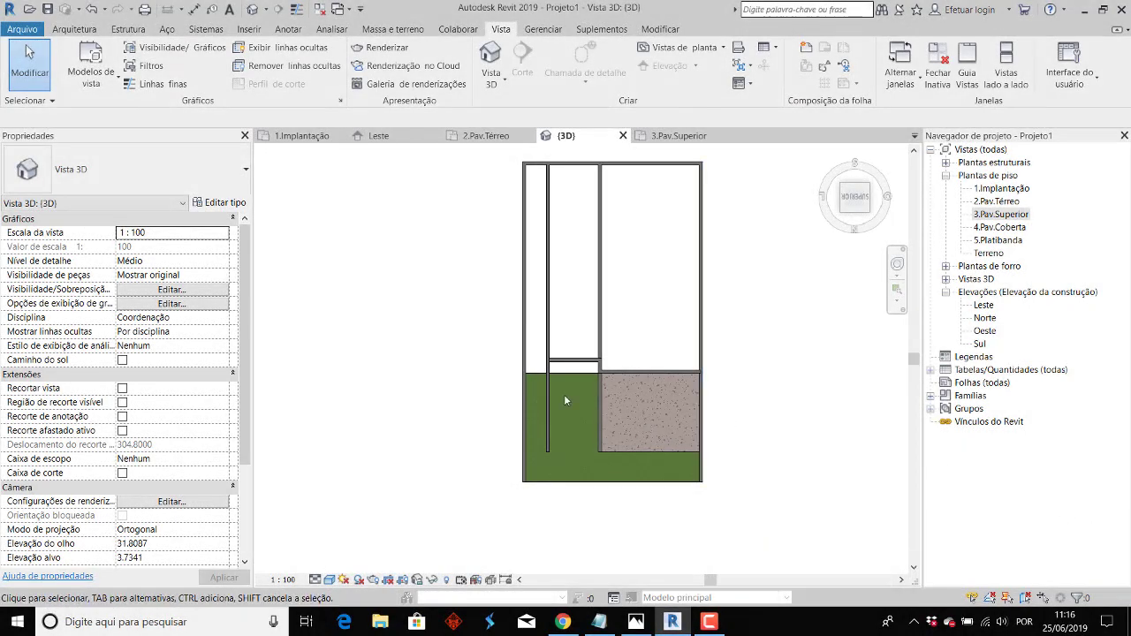
{"action": "scroll", "coordinate": [564, 394], "scroll_direction": "up", "scroll_amount": 1}
{"action": "middle_click_drag", "start_coordinate": [642, 421], "coordinate": [653, 456]}
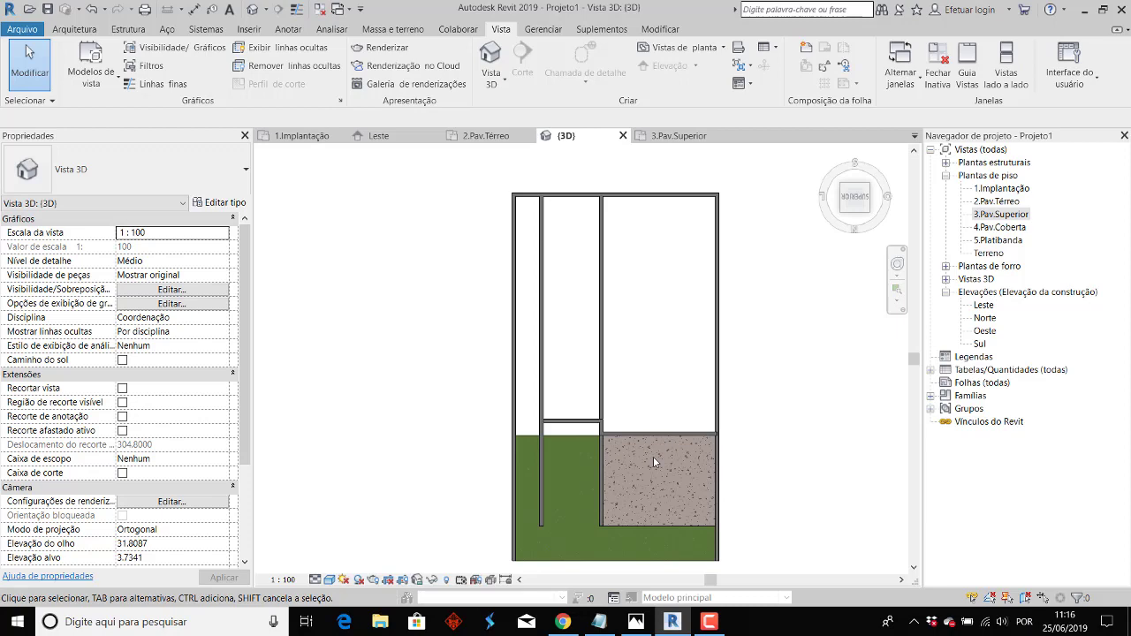
Add a 3.10 aligned dimension between the two inner wall faces using Faces da parede.
{"action": "key", "text": "d"}
{"action": "key", "text": "i"}
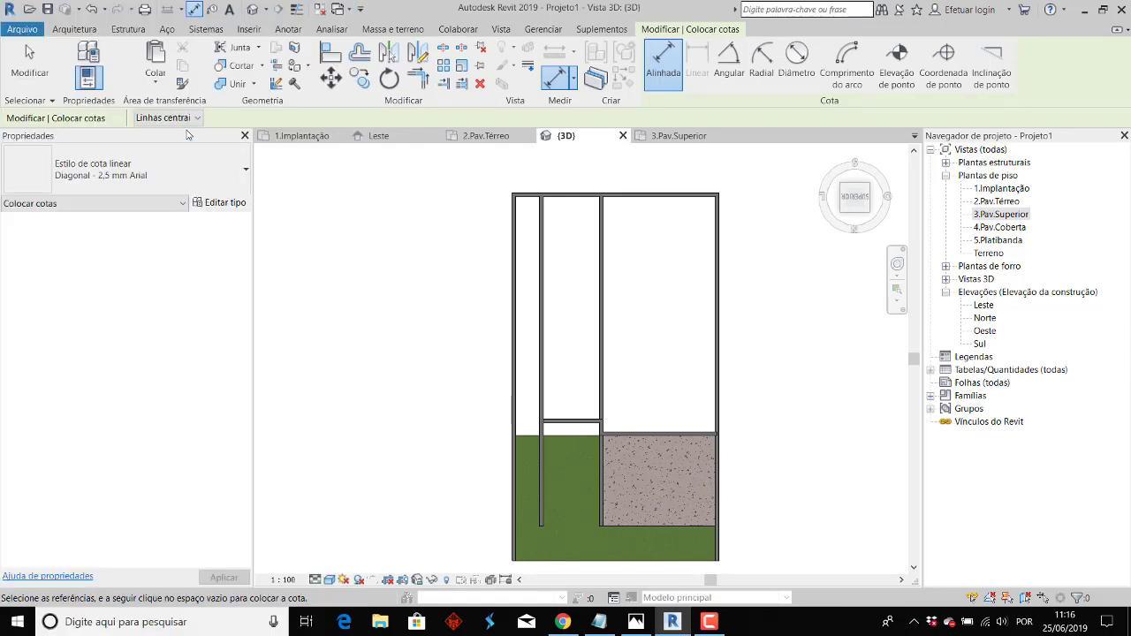
{"action": "left_click", "coordinate": [185, 121]}
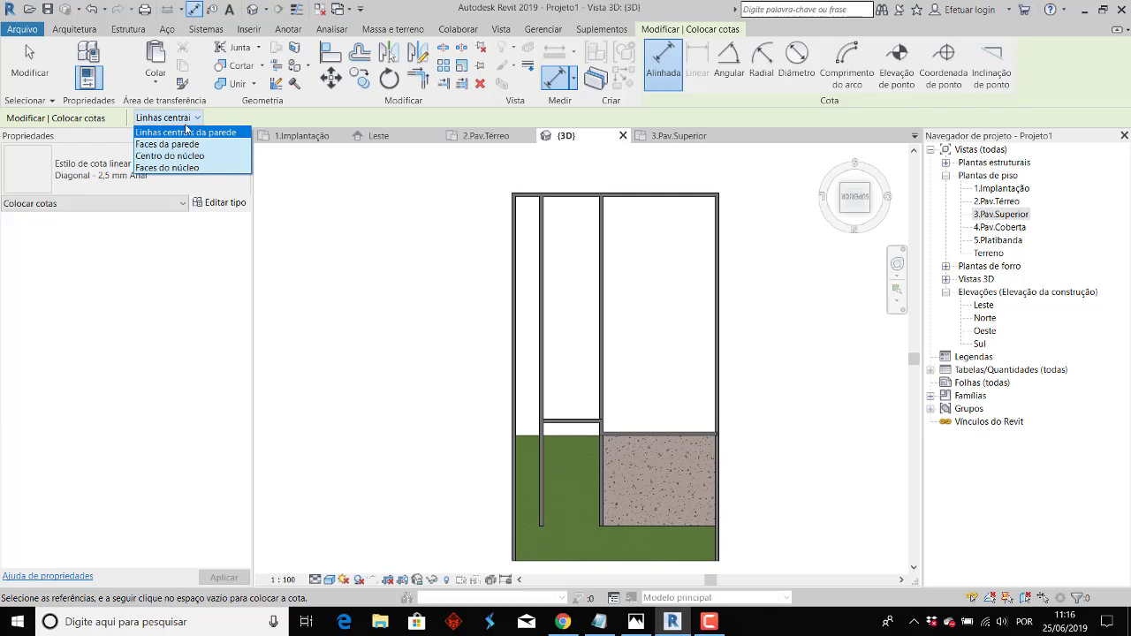
{"action": "left_click", "coordinate": [194, 146]}
{"action": "scroll", "coordinate": [561, 497], "scroll_direction": "up", "scroll_amount": 3}
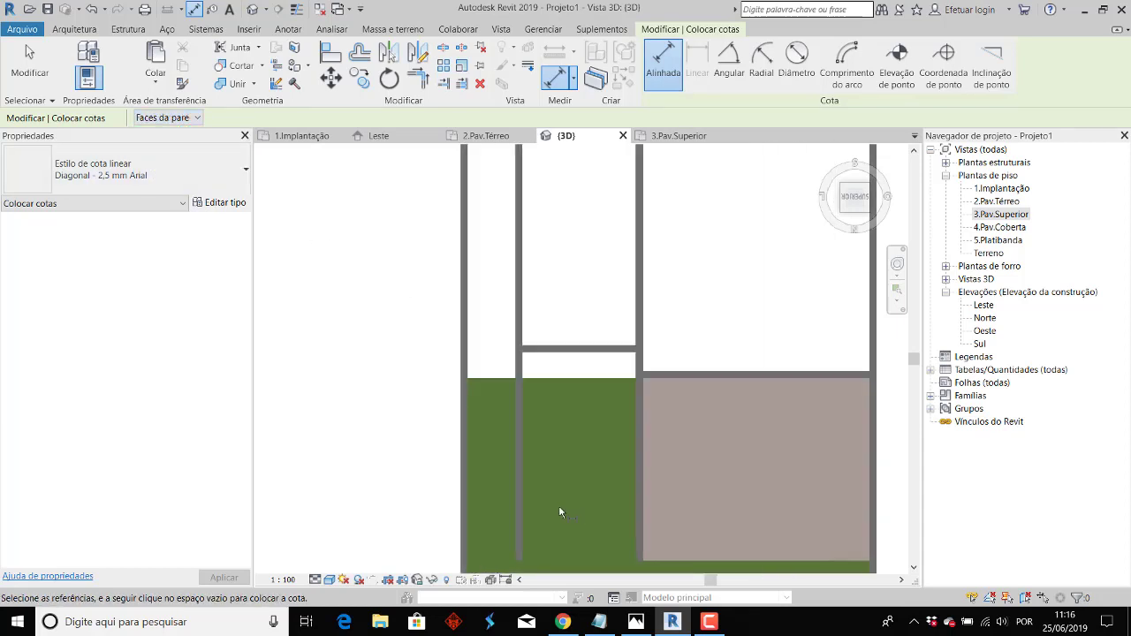
{"action": "left_click", "coordinate": [635, 515]}
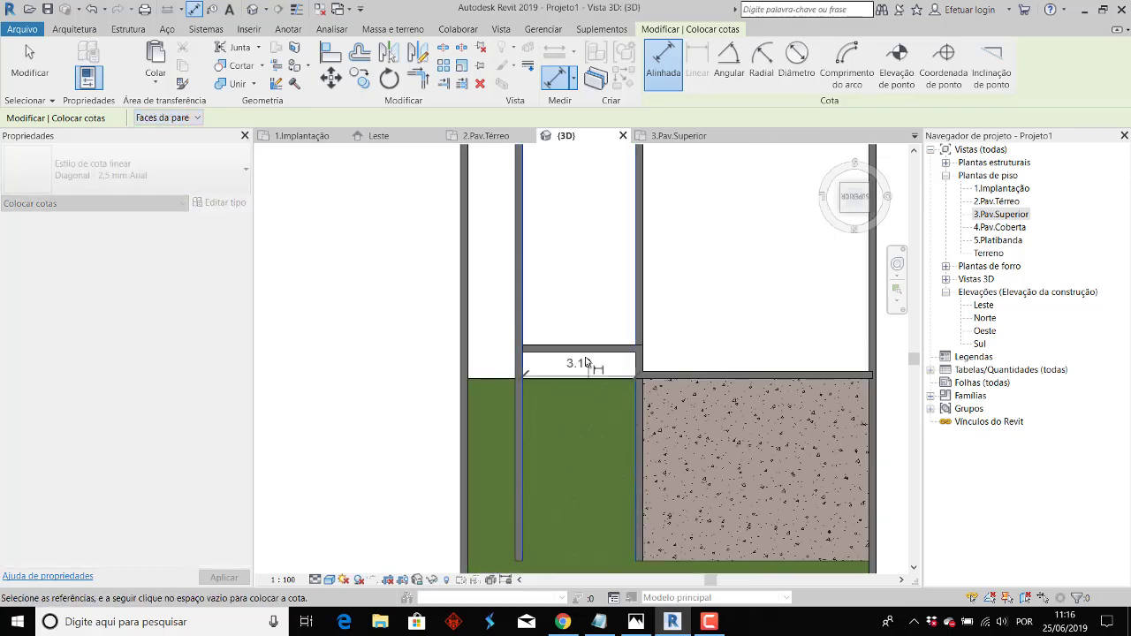
{"action": "left_click", "coordinate": [592, 315]}
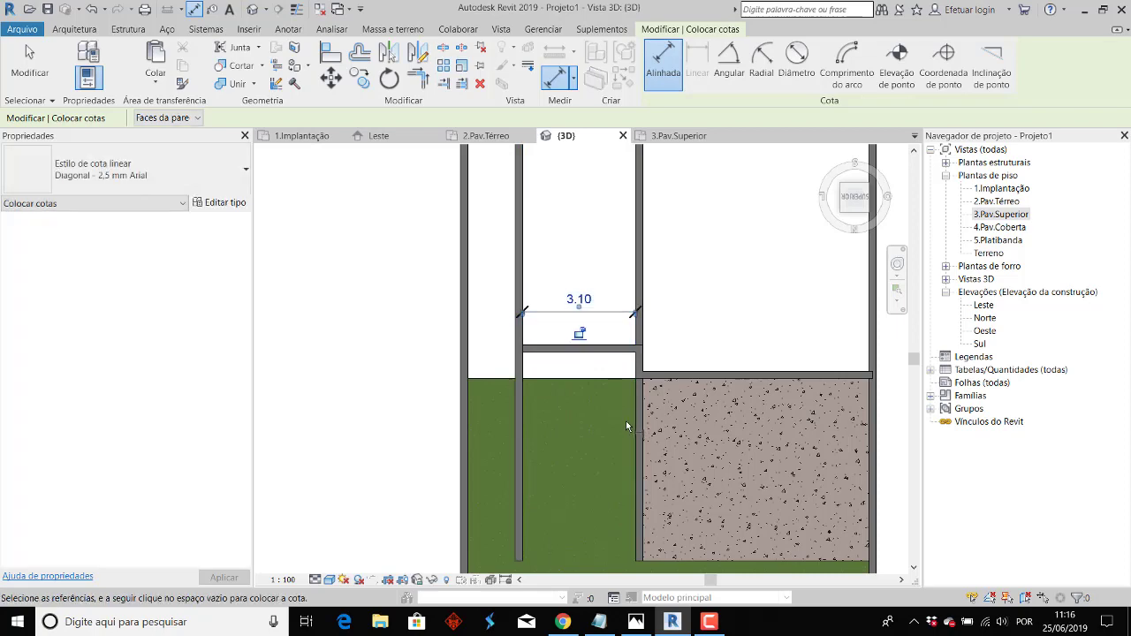
{"action": "key", "text": "Escape"}
{"action": "key", "text": "Escape"}
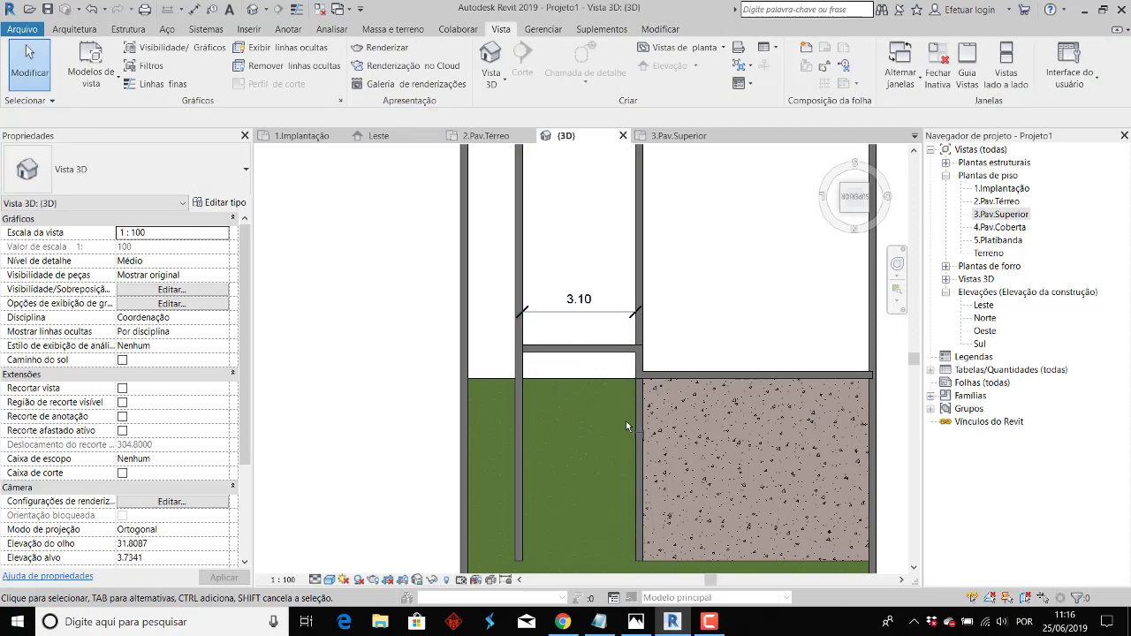
{"action": "scroll", "coordinate": [624, 421], "scroll_direction": "down", "scroll_amount": 1}
{"action": "scroll", "coordinate": [624, 422], "scroll_direction": "down", "scroll_amount": 1}
{"action": "scroll", "coordinate": [623, 422], "scroll_direction": "down", "scroll_amount": 2}
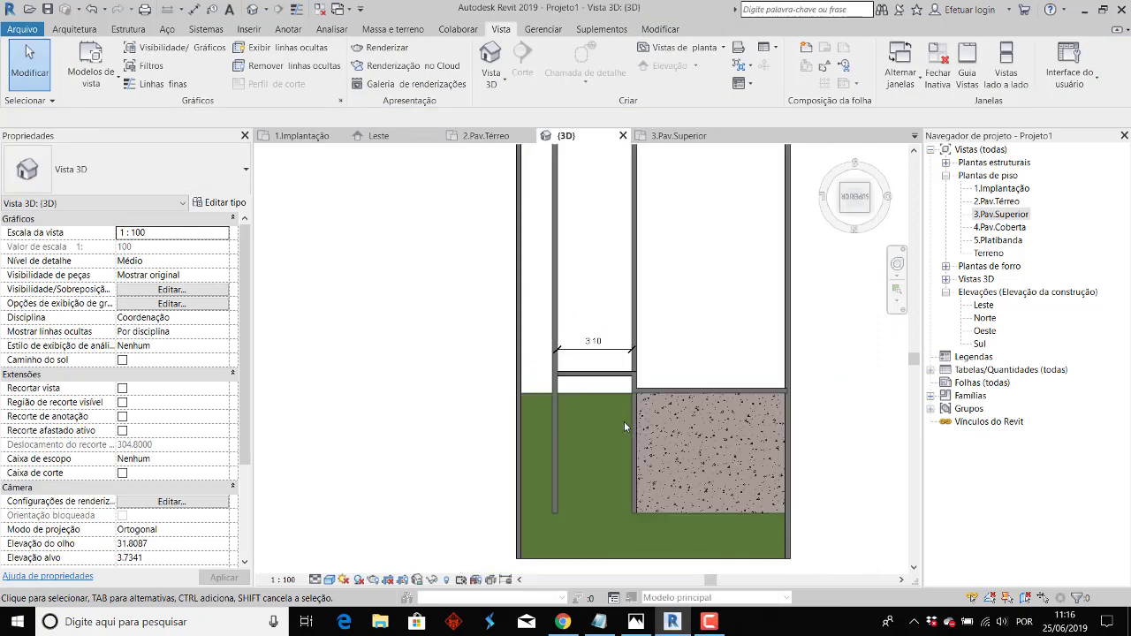
{"action": "scroll", "coordinate": [624, 421], "scroll_direction": "down", "scroll_amount": 1}
Offset-copy the inner wall by 1.80 with Deslocamento and Copiar checked.
{"action": "scroll", "coordinate": [543, 398], "scroll_direction": "down", "scroll_amount": 1}
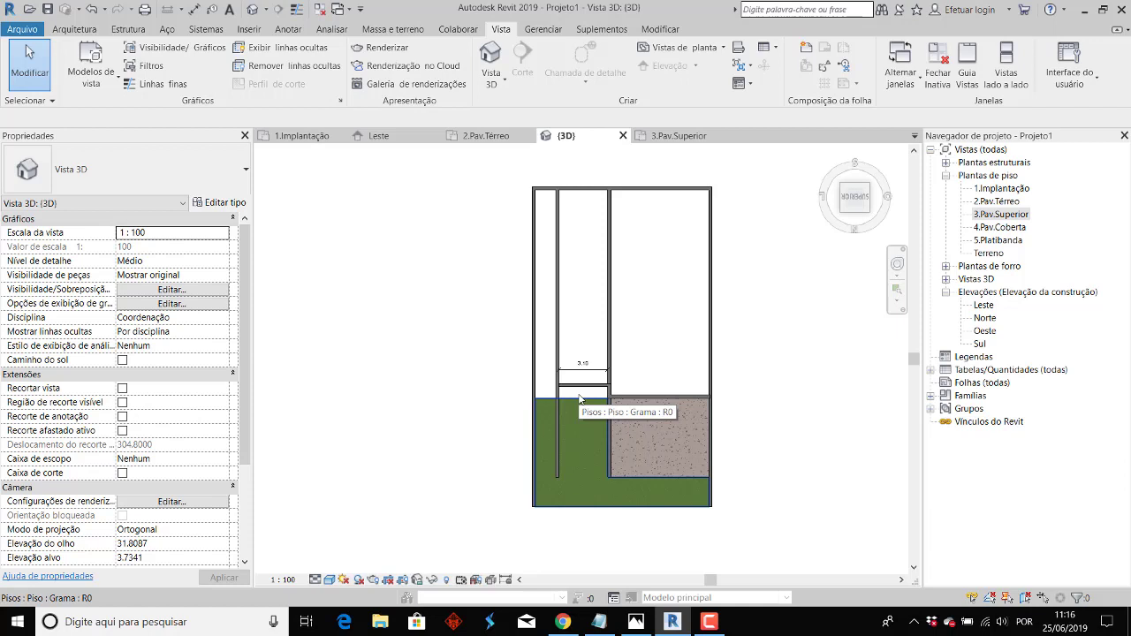
{"action": "left_click", "coordinate": [642, 34]}
{"action": "left_click", "coordinate": [364, 53]}
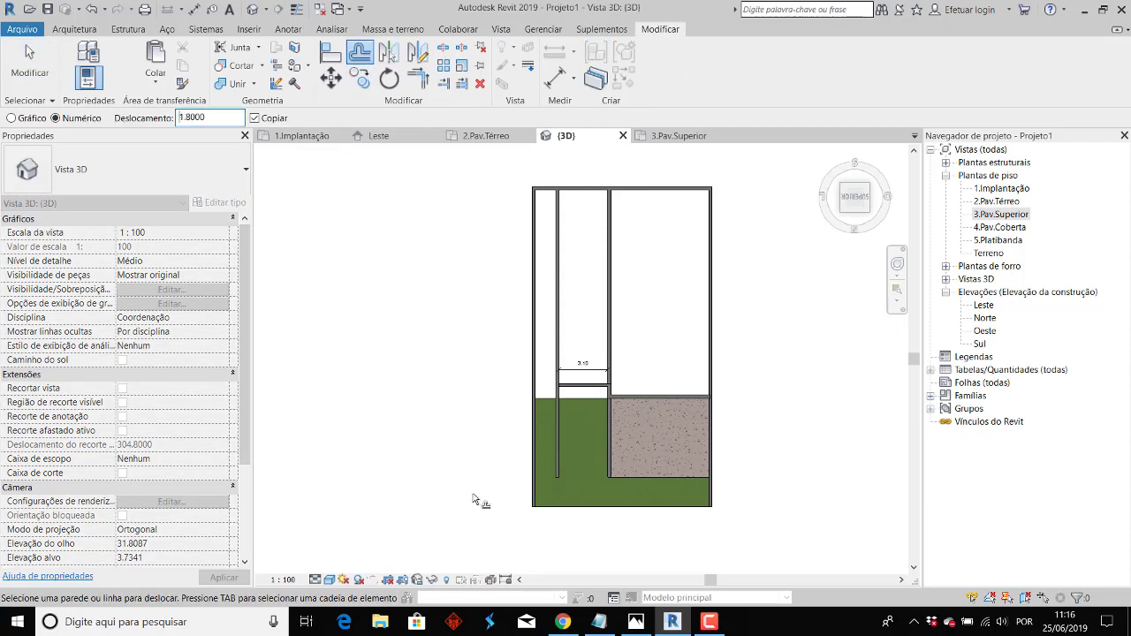
{"action": "left_click", "coordinate": [568, 446]}
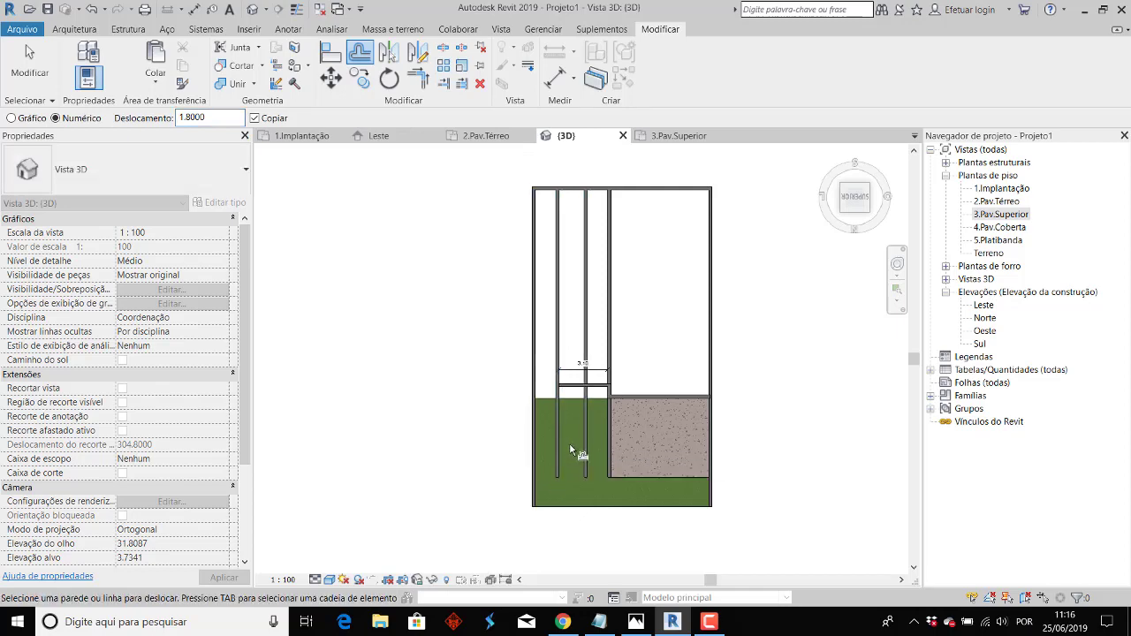
{"action": "key", "text": "Escape"}
Remove the surplus leftmost inner wall.
{"action": "scroll", "coordinate": [569, 442], "scroll_direction": "up", "scroll_amount": 1}
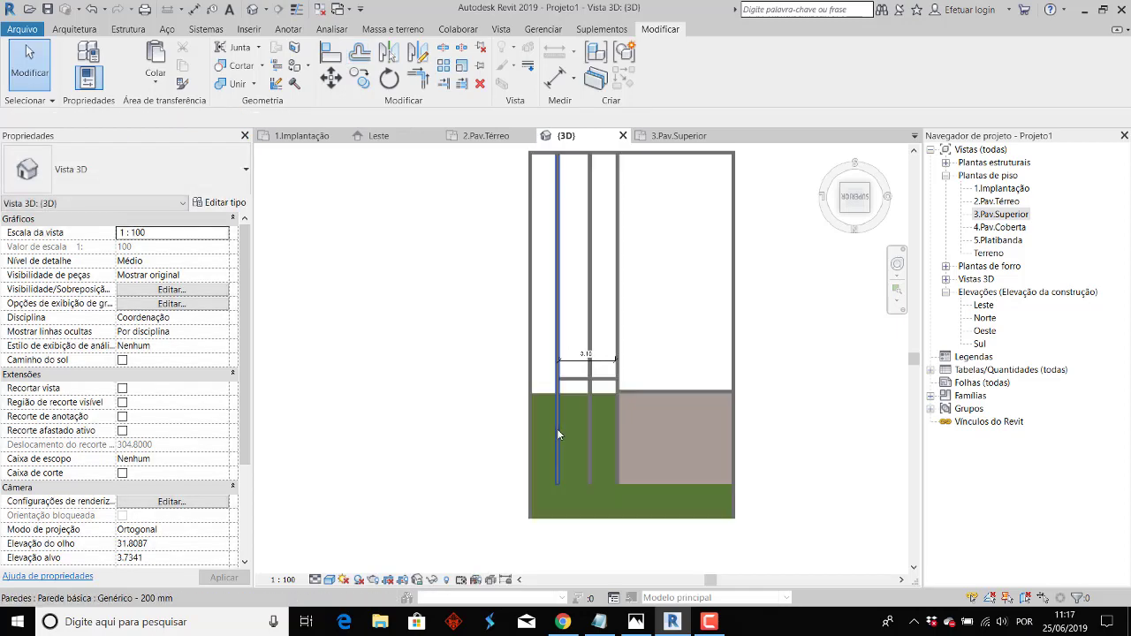
{"action": "scroll", "coordinate": [557, 428], "scroll_direction": "up", "scroll_amount": 1}
{"action": "left_click", "coordinate": [556, 428]}
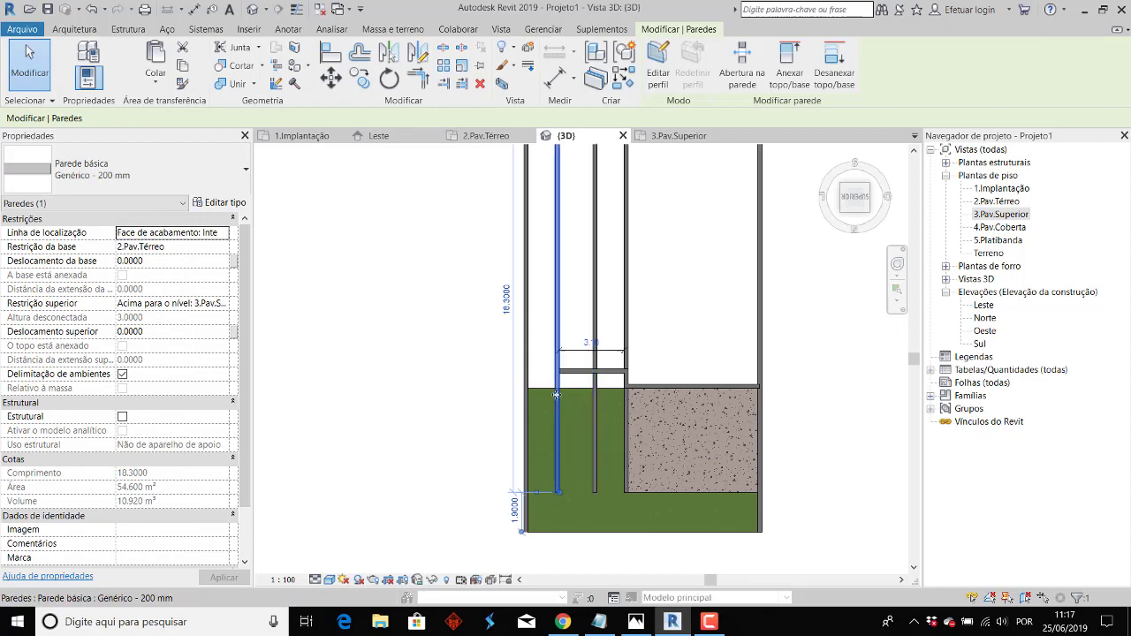
{"action": "scroll", "coordinate": [587, 411], "scroll_direction": "down", "scroll_amount": 1}
{"action": "middle_click_drag", "start_coordinate": [601, 372], "coordinate": [608, 425]}
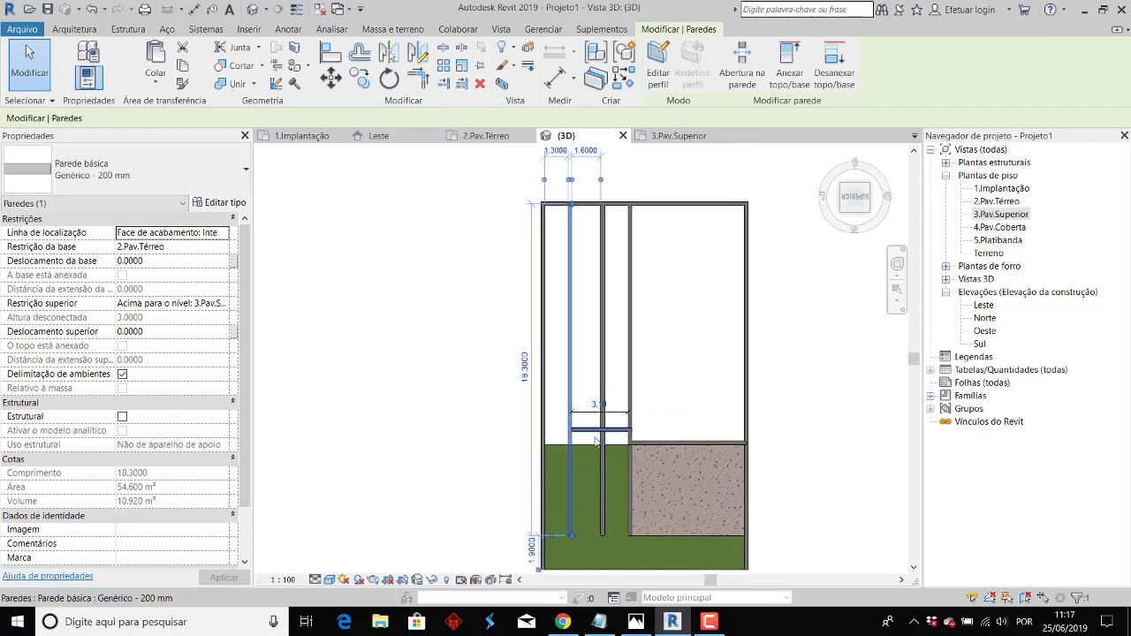
Shorten the small cross wall so it spans only the narrow passage.
{"action": "left_click", "coordinate": [580, 438]}
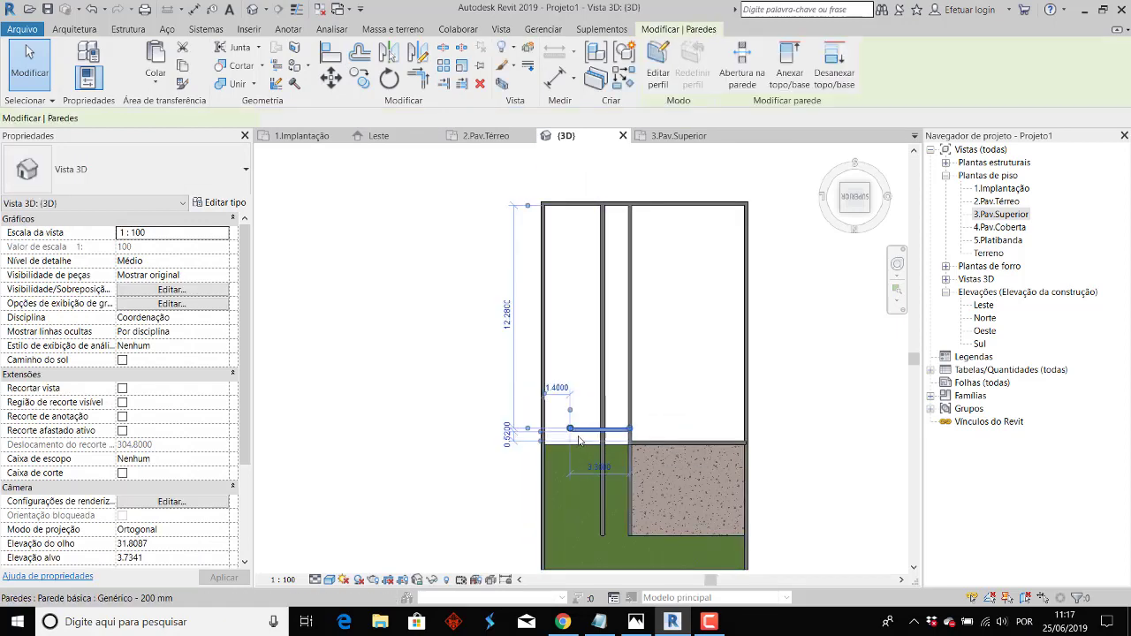
{"action": "scroll", "coordinate": [580, 440], "scroll_direction": "up", "scroll_amount": 2}
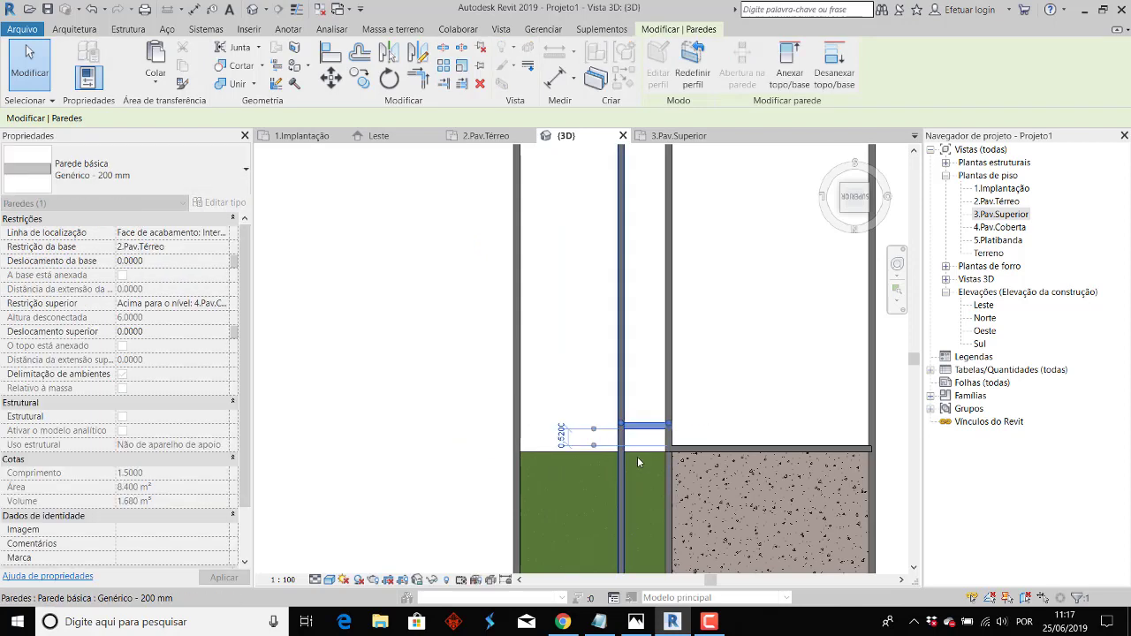
{"action": "key", "text": "Escape"}
{"action": "scroll", "coordinate": [640, 455], "scroll_direction": "down", "scroll_amount": 2}
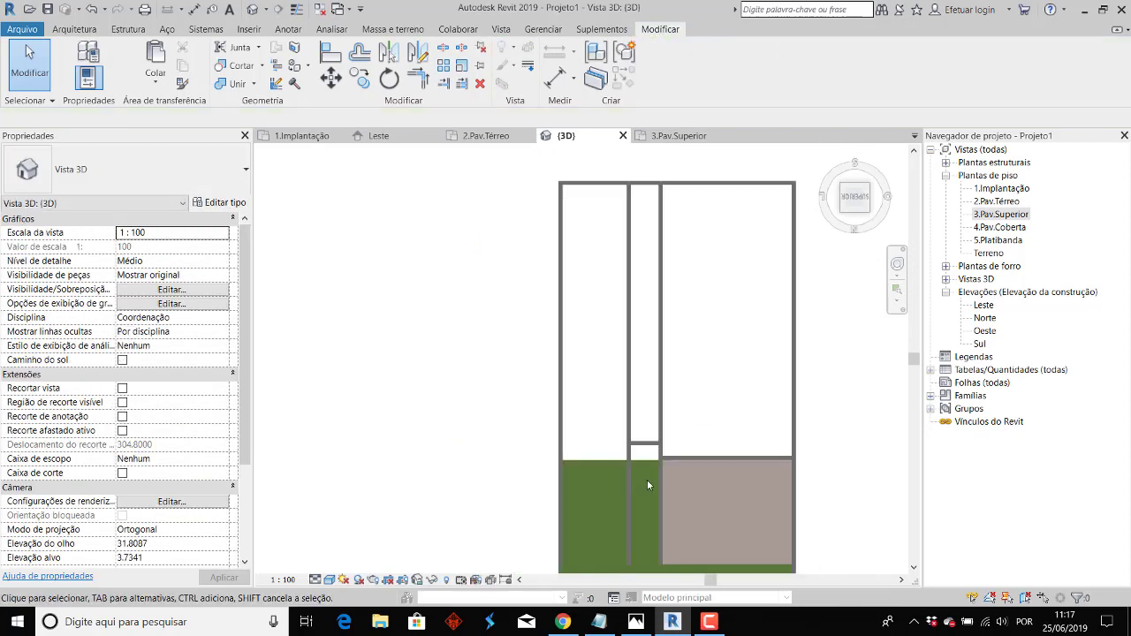
Select an inner wall to check its dimensions.
{"action": "left_click", "coordinate": [646, 477]}
{"action": "key", "text": "Escape"}
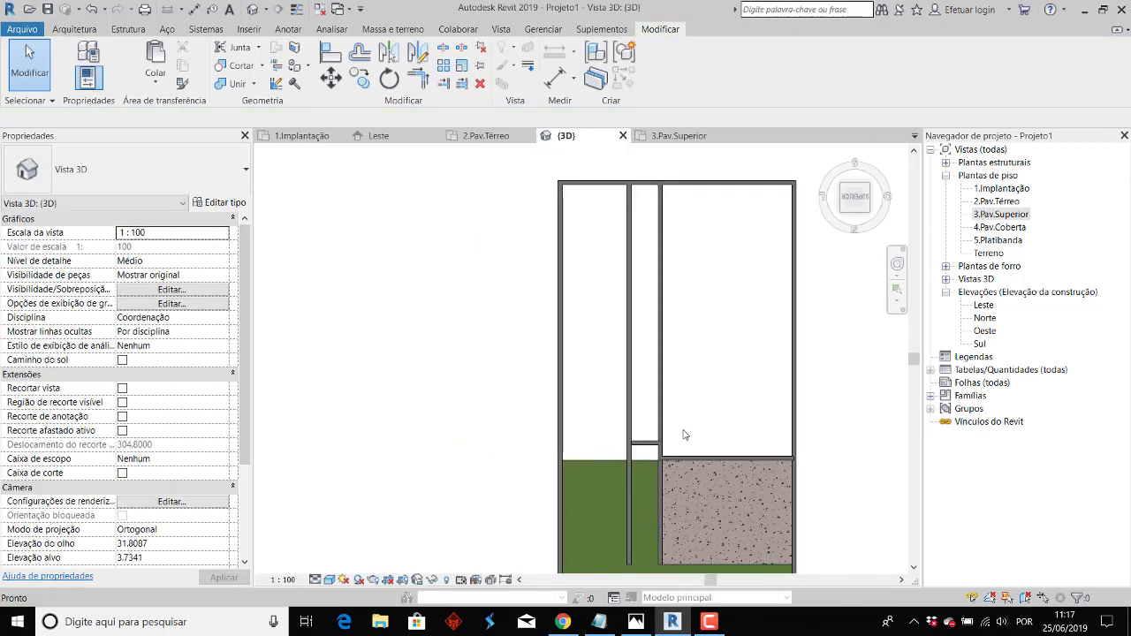
{"action": "scroll", "coordinate": [683, 435], "scroll_direction": "up", "scroll_amount": 1}
{"action": "scroll", "coordinate": [655, 469], "scroll_direction": "up", "scroll_amount": 1}
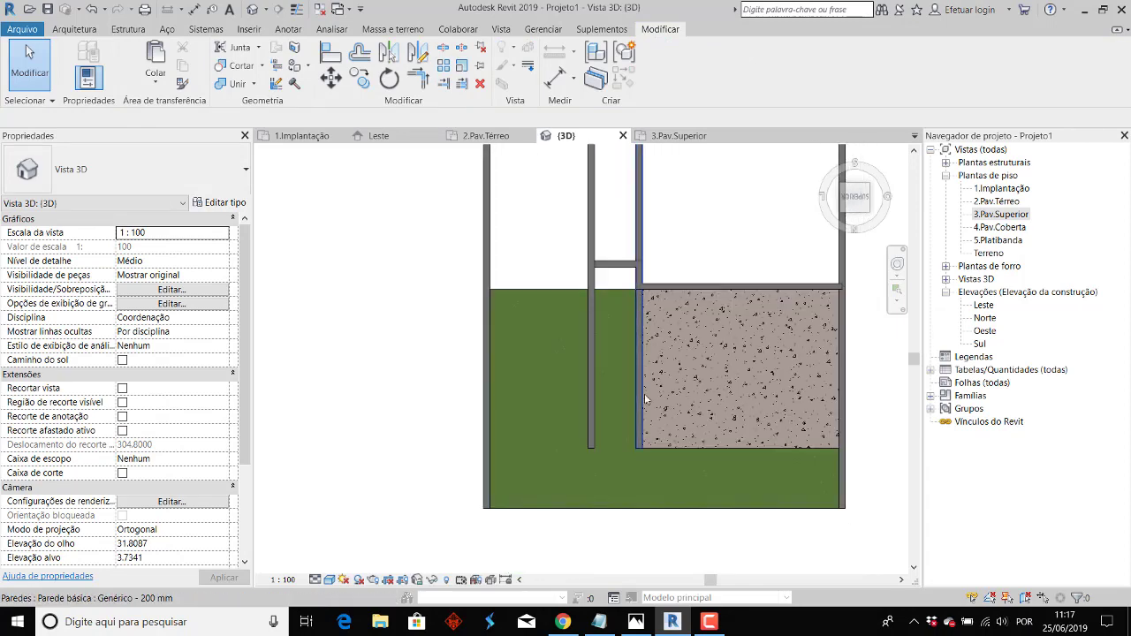
{"action": "left_click", "coordinate": [506, 31]}
Orbit the model to an isometric view and compare it against the Vista pronta.jpg render.
{"action": "mouse_move", "coordinate": [627, 419]}
{"action": "middle_mouse_down", "text": "shift"}
{"action": "mouse_move", "coordinate": [690, 372]}
{"action": "mouse_move", "coordinate": [558, 434]}
{"action": "middle_mouse_up", "text": "shift"}
{"action": "key", "text": "alt+Tab"}
{"action": "key", "text": "Tab"}
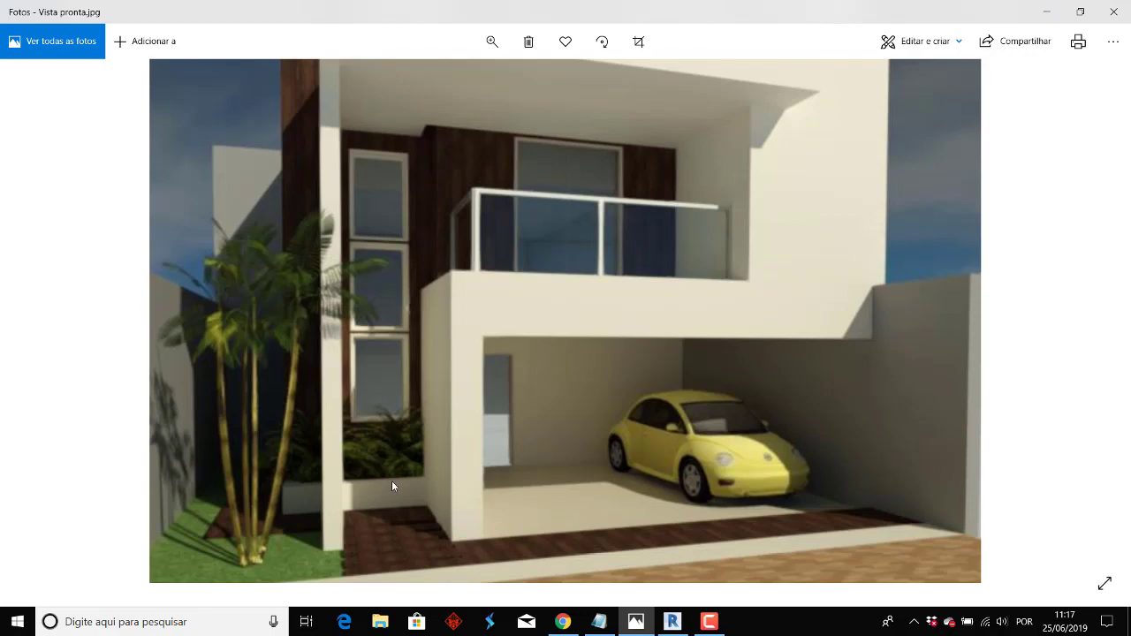
{"action": "key", "text": "alt+Tab"}
{"action": "mouse_move", "coordinate": [506, 445]}
{"action": "middle_mouse_down", "text": "shift"}
{"action": "mouse_move", "coordinate": [727, 462]}
{"action": "mouse_move", "coordinate": [530, 424]}
{"action": "mouse_move", "coordinate": [692, 308]}
{"action": "middle_mouse_up", "text": "shift"}
Move the long left side wall so its spacing to the inner wall becomes 2.00 instead of 3.10.
{"action": "left_click", "coordinate": [393, 397]}
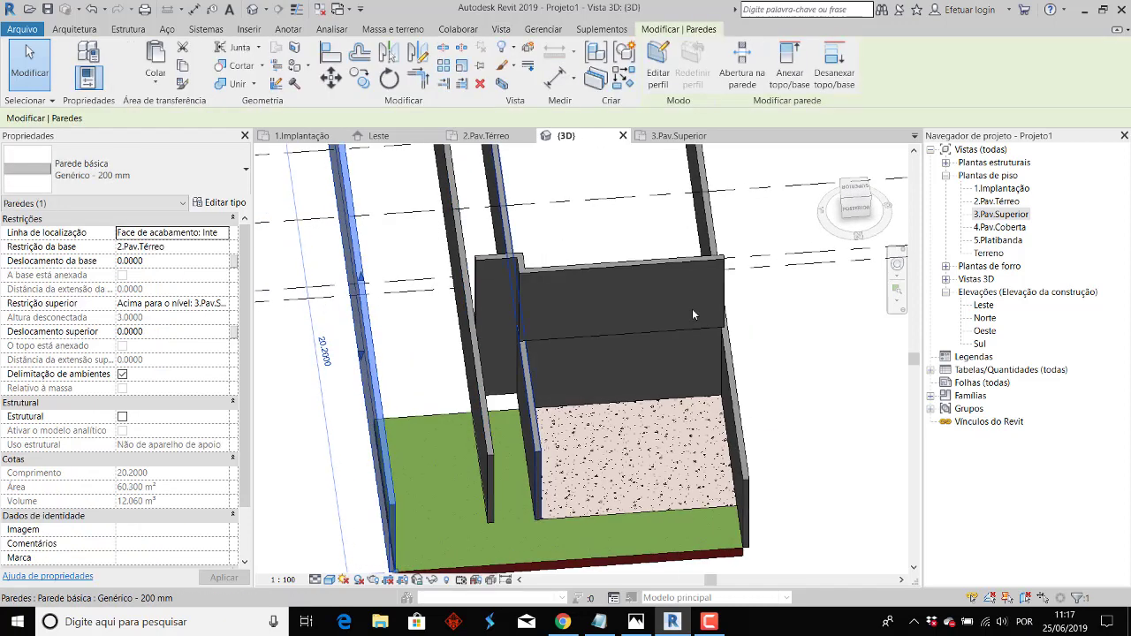
{"action": "left_click", "coordinate": [855, 190]}
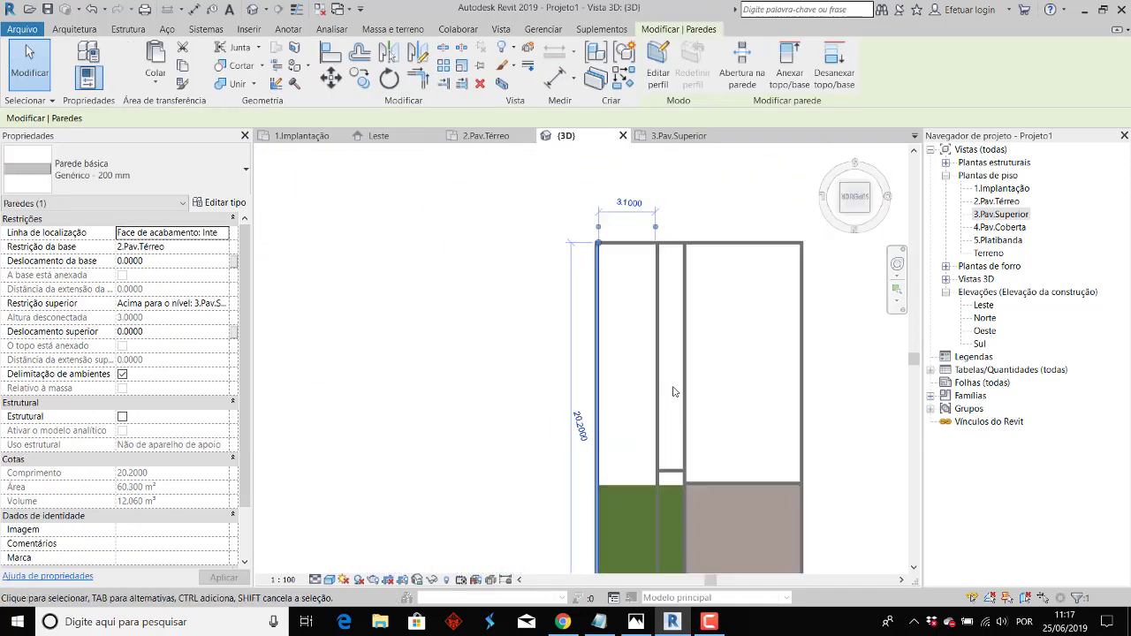
{"action": "left_click", "coordinate": [636, 221]}
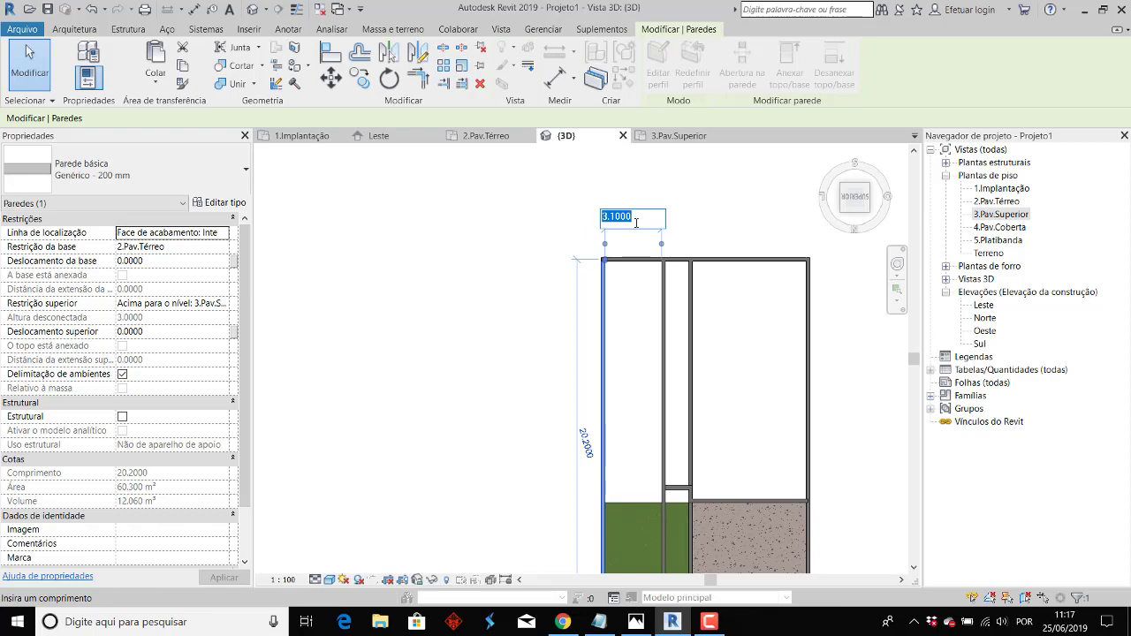
{"action": "type", "text": "2"}
{"action": "key", "text": "Return"}
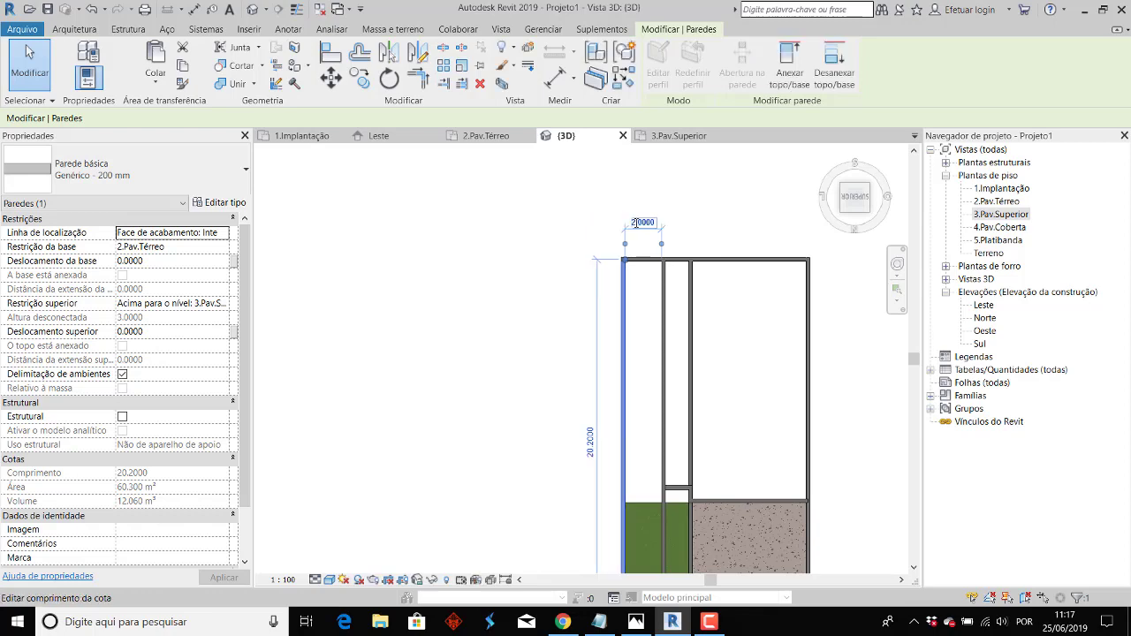
{"action": "left_click", "coordinate": [709, 212]}
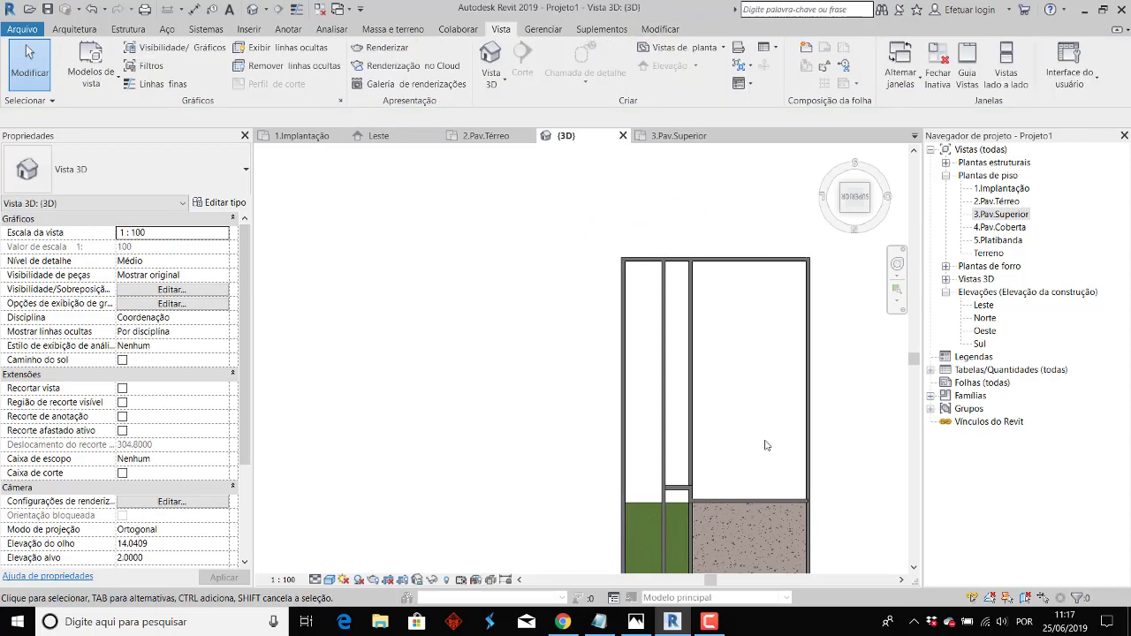
Orbit the model to match the reference render, comparing the two views repeatedly.
{"action": "mouse_move", "coordinate": [661, 462]}
{"action": "middle_mouse_down", "text": "shift"}
{"action": "mouse_move", "coordinate": [660, 345]}
{"action": "mouse_move", "coordinate": [669, 382]}
{"action": "middle_mouse_up", "text": "shift"}
{"action": "key", "text": "alt+Tab"}
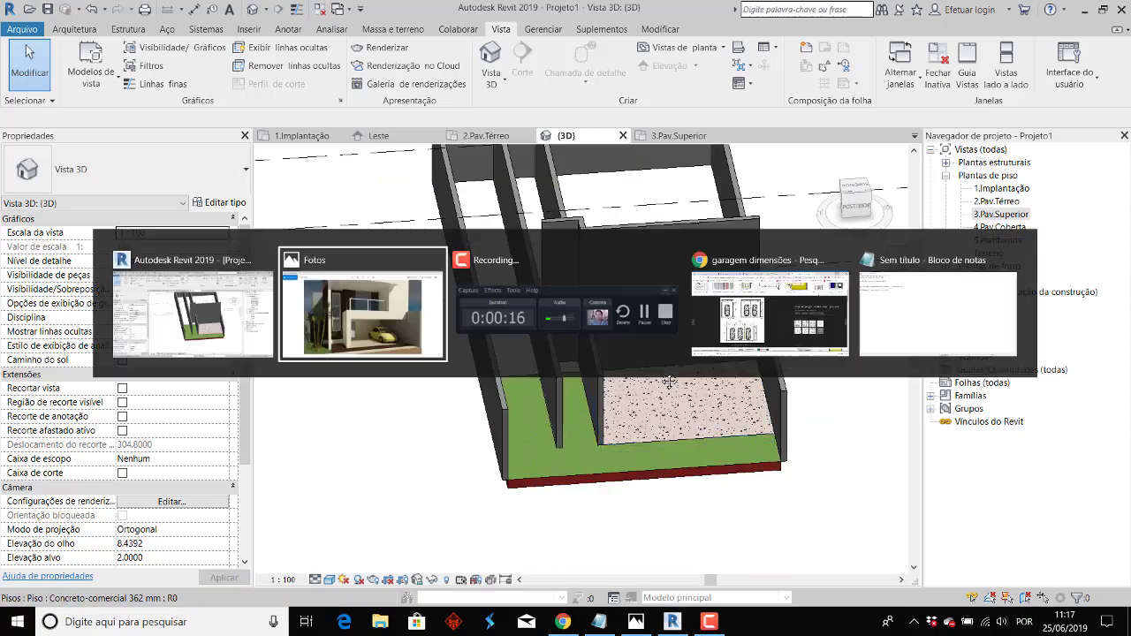
{"action": "key", "text": "alt+Tab"}
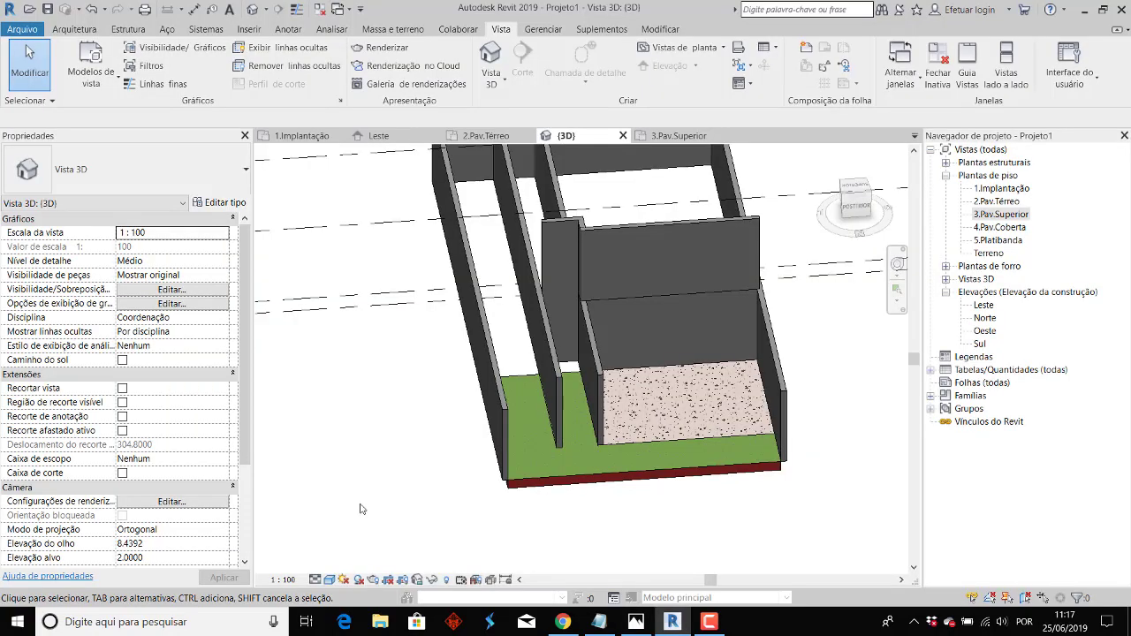
{"action": "key", "text": "alt+Tab"}
{"action": "key", "text": "alt+Tab"}
{"action": "middle_click_drag", "start_coordinate": [499, 398], "coordinate": [547, 398], "text": "shift"}
{"action": "key", "text": "alt+Tab"}
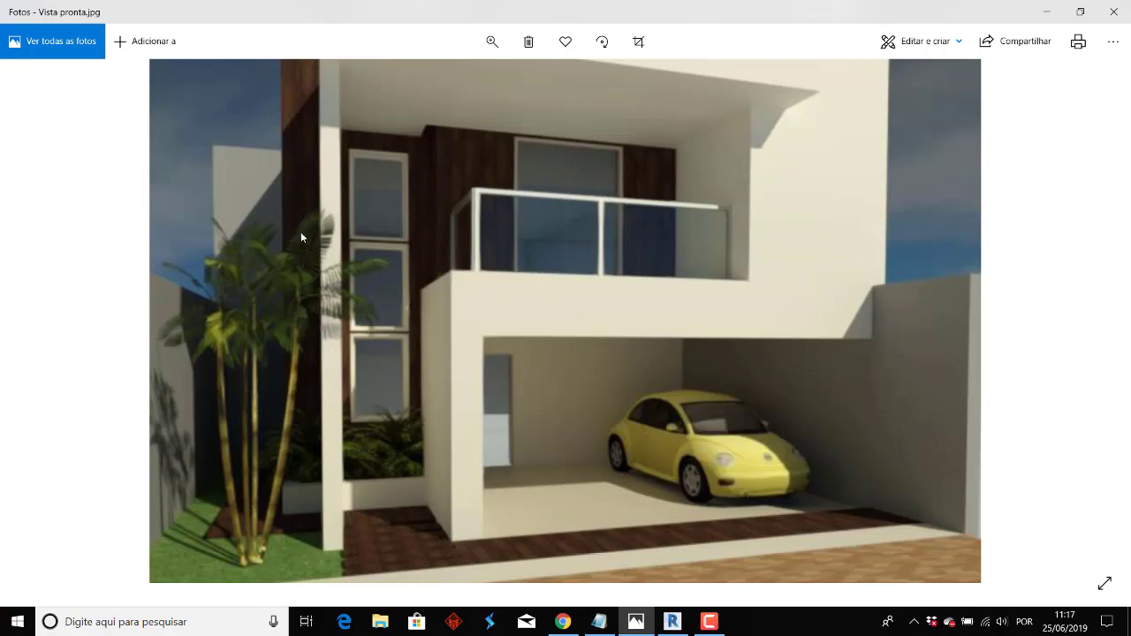
{"action": "key", "text": "alt+Tab"}
{"action": "middle_click_drag", "start_coordinate": [584, 302], "coordinate": [558, 319], "text": "shift"}
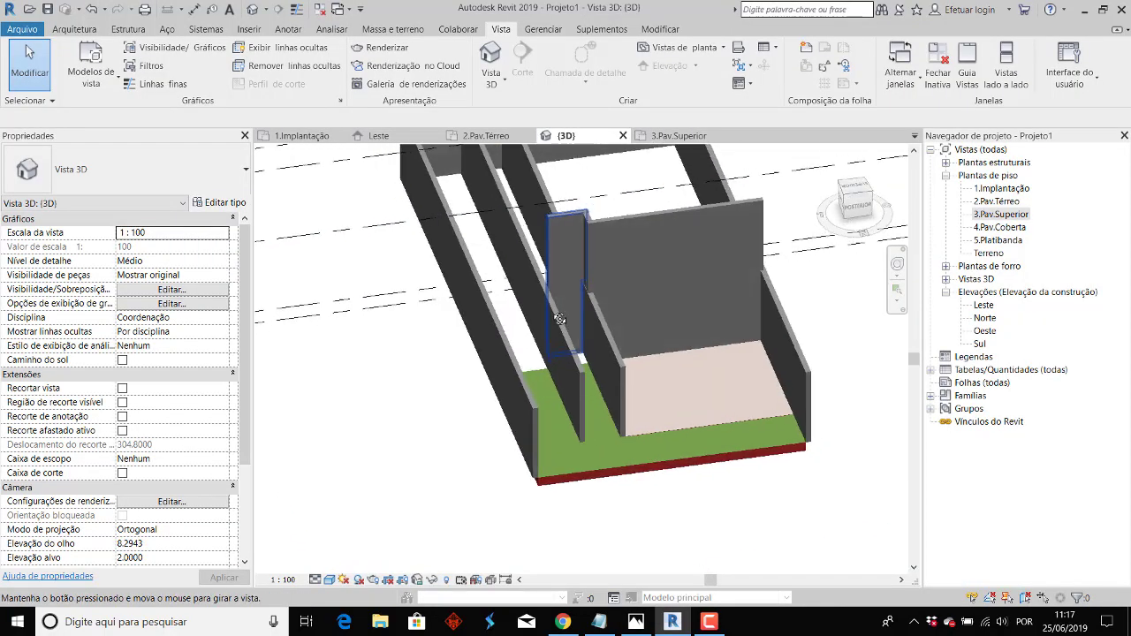
{"action": "key", "text": "alt+Tab"}
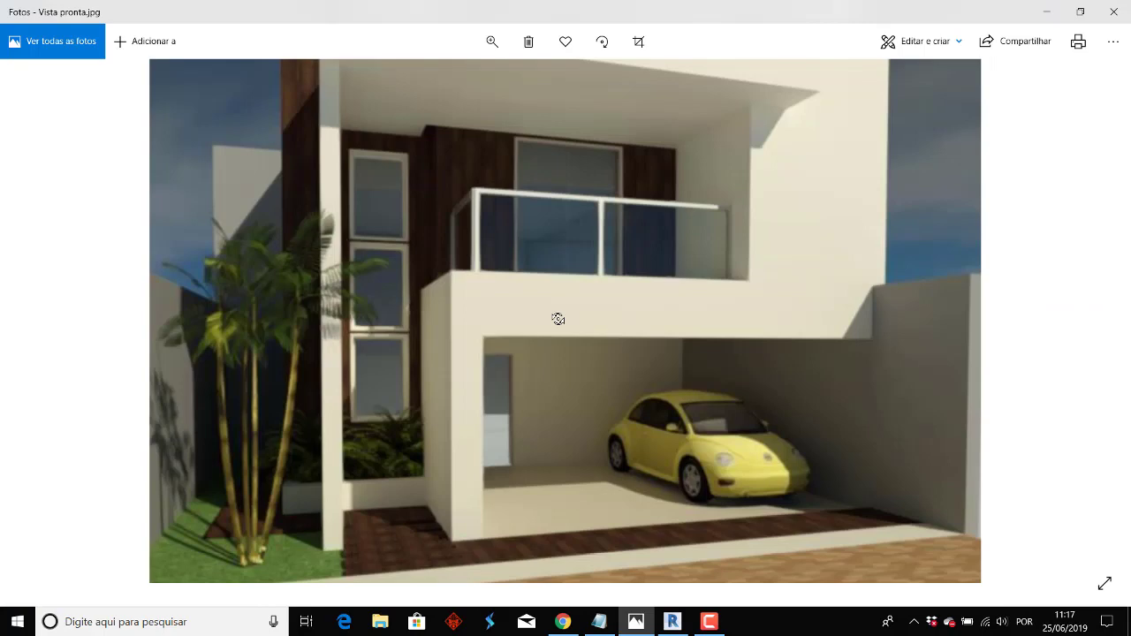
{"action": "key", "text": "alt+Tab"}
{"action": "key", "text": "alt+Tab"}
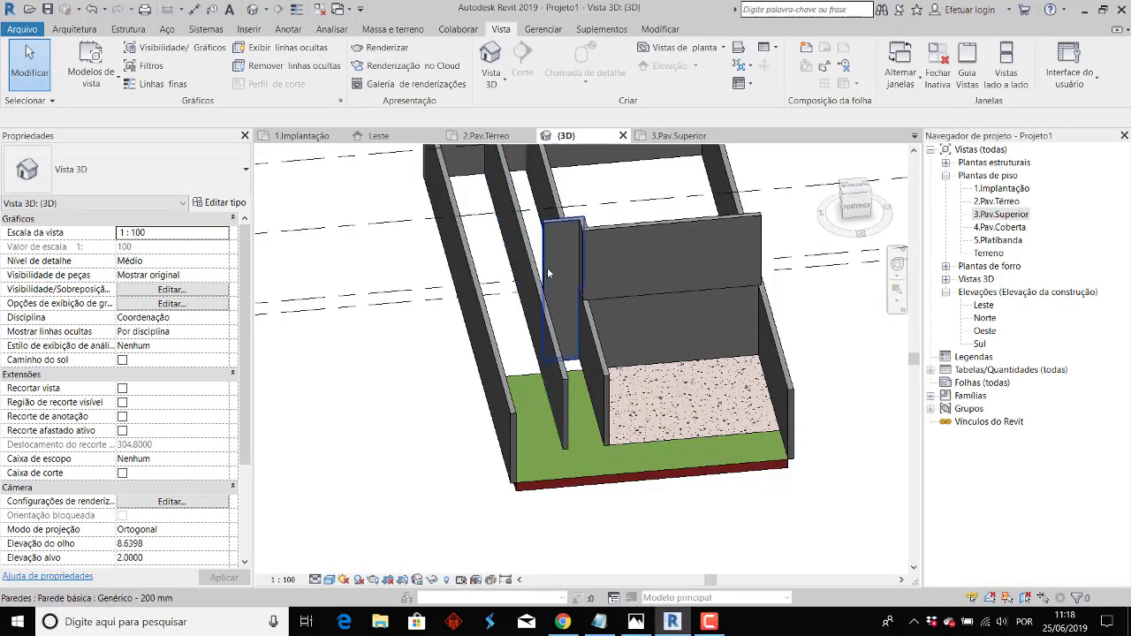
Select the short wall beside the garage and inspect it in the 2.Pav.Térreo floor plan.
{"action": "left_click", "coordinate": [547, 267]}
{"action": "mouse_move", "coordinate": [546, 267]}
{"action": "middle_mouse_down", "text": "shift"}
{"action": "mouse_move", "coordinate": [540, 326]}
{"action": "mouse_move", "coordinate": [554, 318]}
{"action": "mouse_move", "coordinate": [556, 358]}
{"action": "mouse_move", "coordinate": [600, 287]}
{"action": "middle_mouse_up", "text": "shift"}
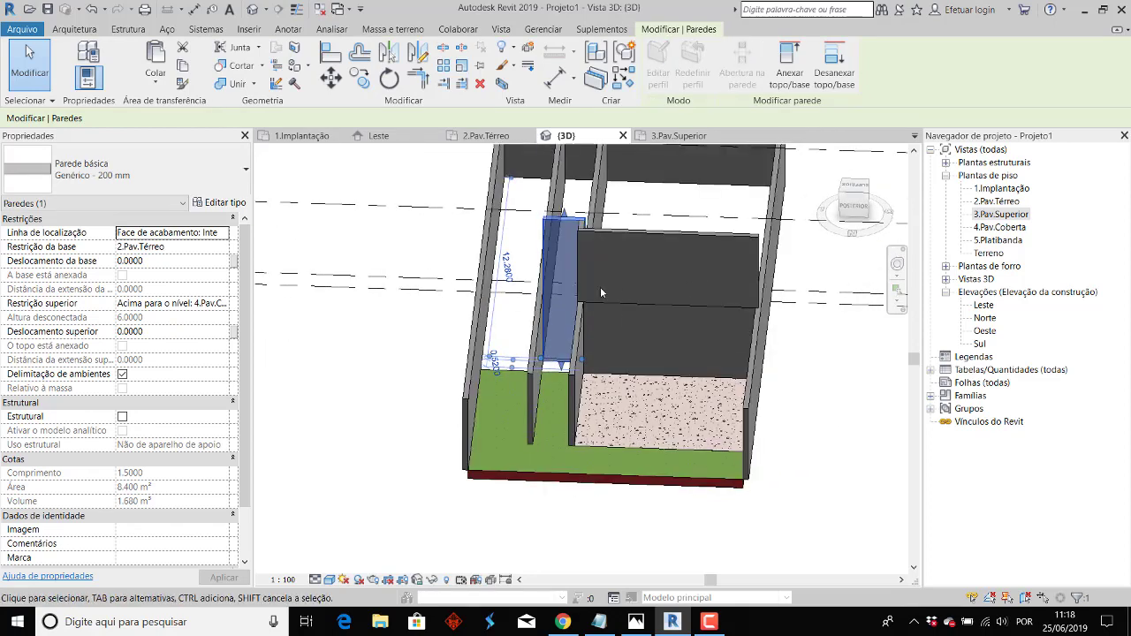
{"action": "double_click", "coordinate": [997, 202]}
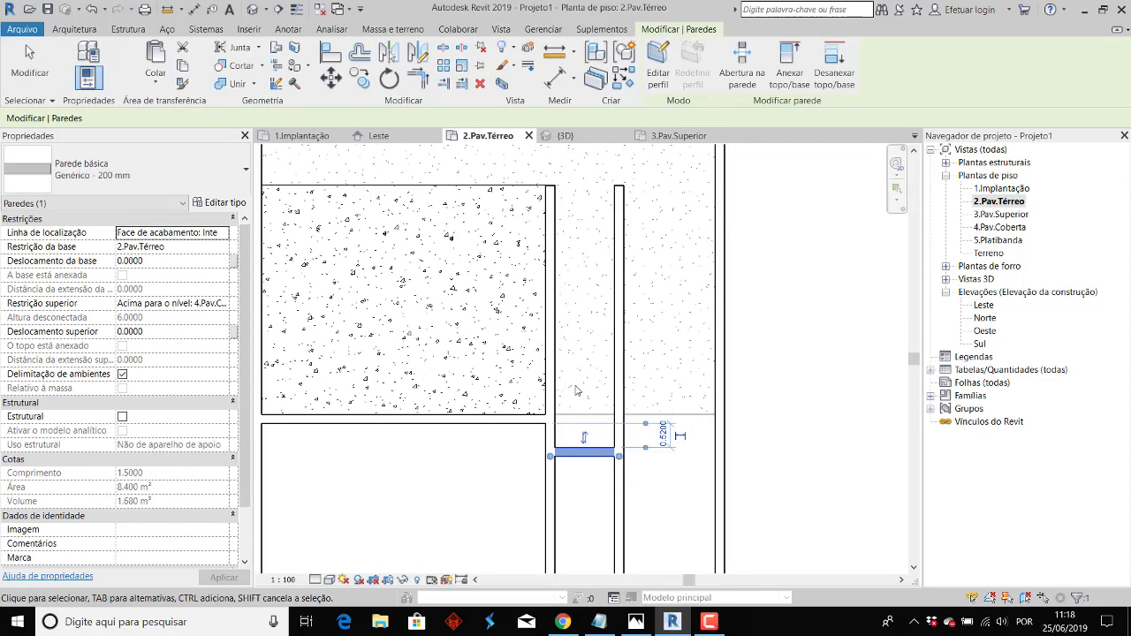
{"action": "key", "text": "r"}
{"action": "key", "text": "s"}
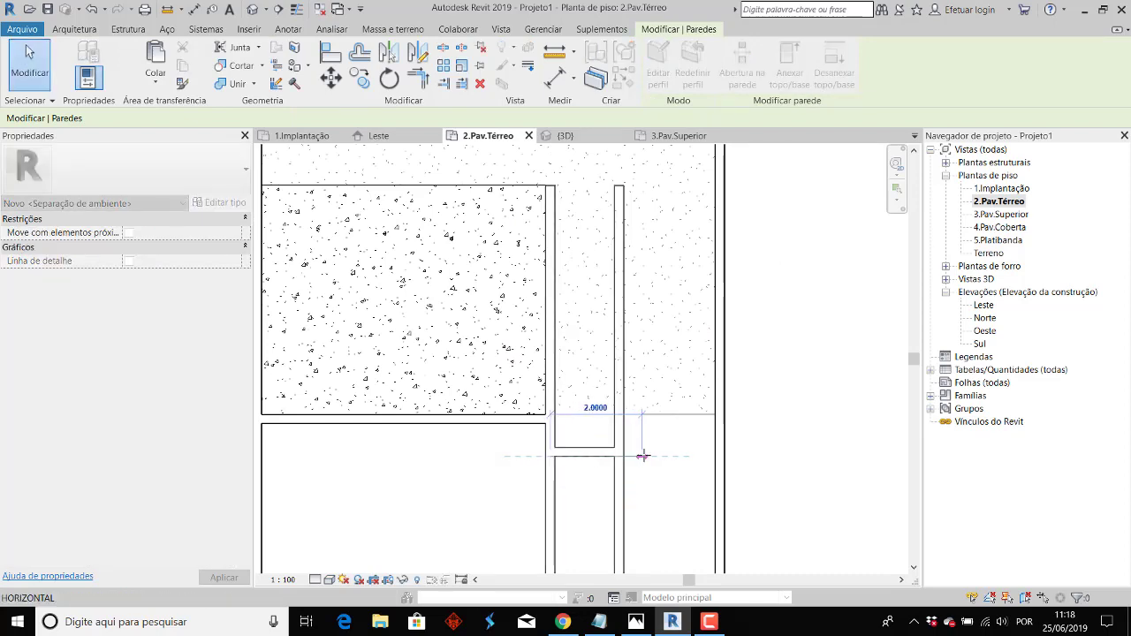
{"action": "key", "text": "Escape"}
Return to the 3D view and bring up the reference render for comparison.
{"action": "left_click", "coordinate": [500, 29]}
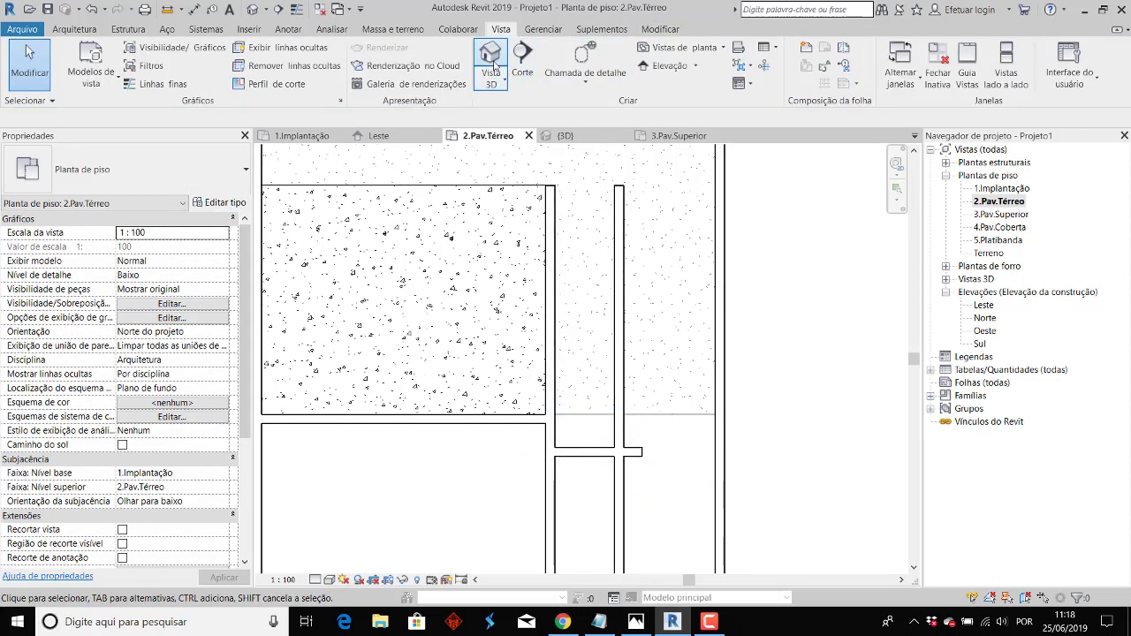
{"action": "left_click", "coordinate": [491, 62]}
{"action": "key", "text": "alt+Tab"}
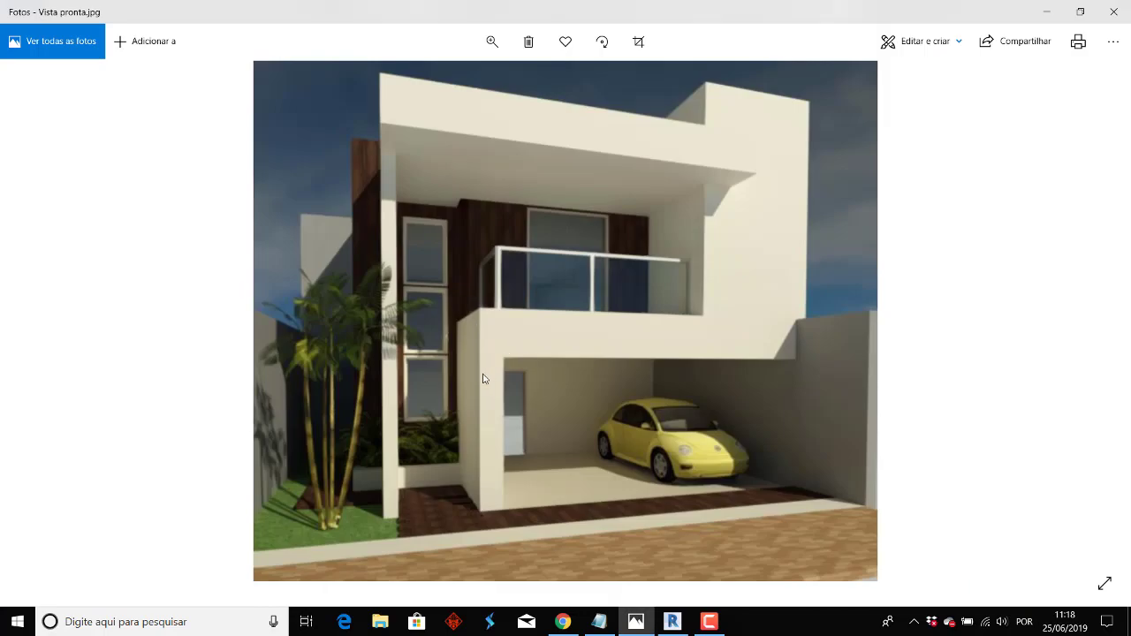
{"action": "key", "text": "alt+Tab"}
{"action": "mouse_move", "coordinate": [625, 388]}
{"action": "middle_mouse_down", "text": "shift"}
{"action": "mouse_move", "coordinate": [616, 319]}
{"action": "mouse_move", "coordinate": [594, 366]}
{"action": "middle_mouse_up", "text": "shift"}
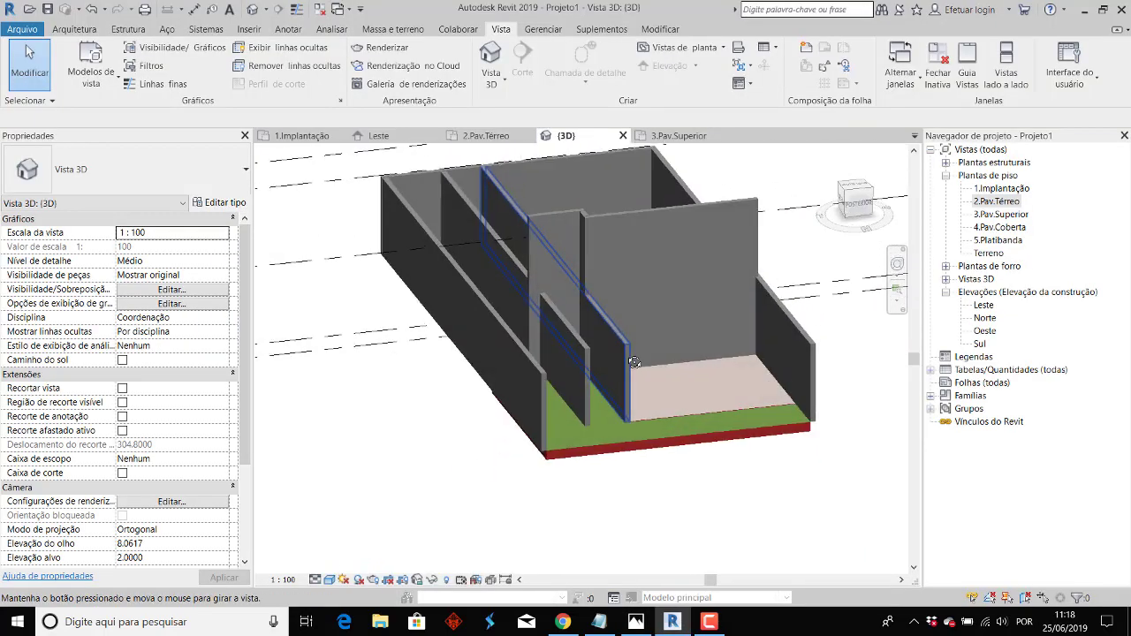
{"action": "key", "text": "alt+Tab"}
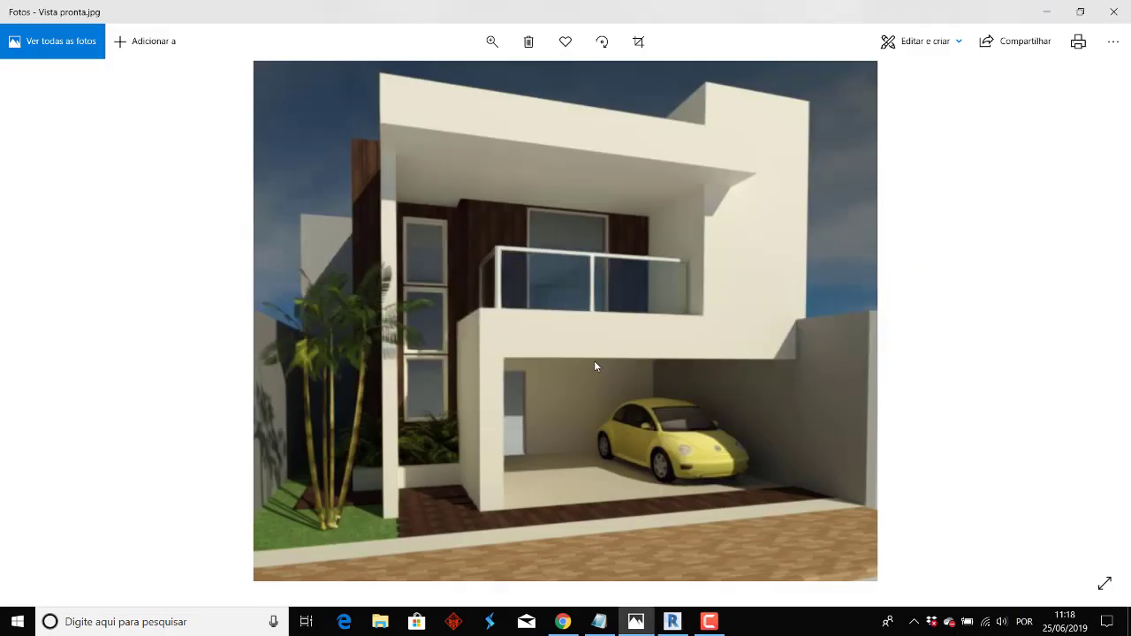
{"action": "key", "text": "alt+Tab"}
{"action": "middle_click_drag", "start_coordinate": [594, 365], "coordinate": [583, 398], "text": "shift"}
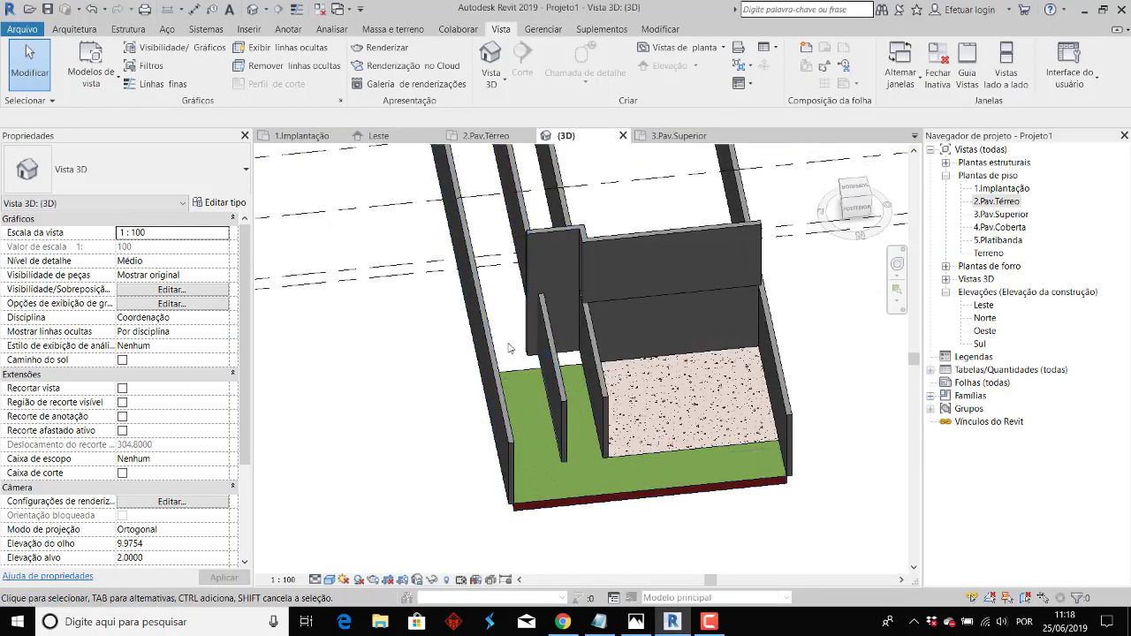
{"action": "key", "text": "alt+Tab"}
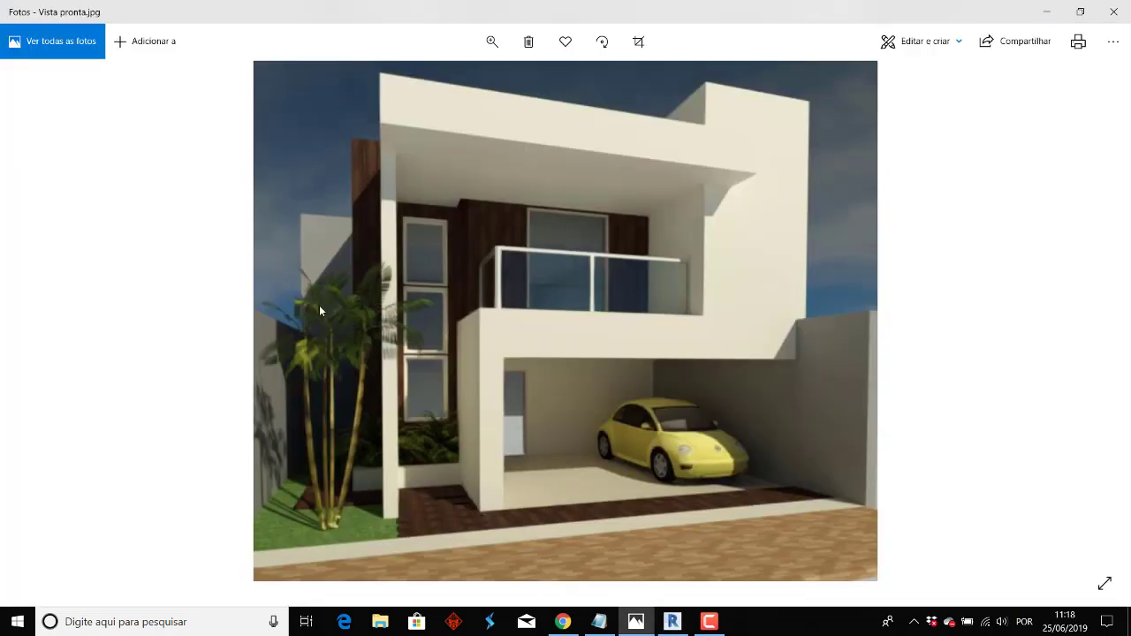
{"action": "key", "text": "alt+Tab"}
{"action": "mouse_move", "coordinate": [530, 265]}
{"action": "middle_mouse_down", "text": "shift"}
{"action": "mouse_move", "coordinate": [545, 247]}
{"action": "mouse_move", "coordinate": [605, 293]}
{"action": "mouse_move", "coordinate": [614, 322]}
{"action": "middle_mouse_up", "text": "shift"}
{"action": "key", "text": "alt+Tab"}
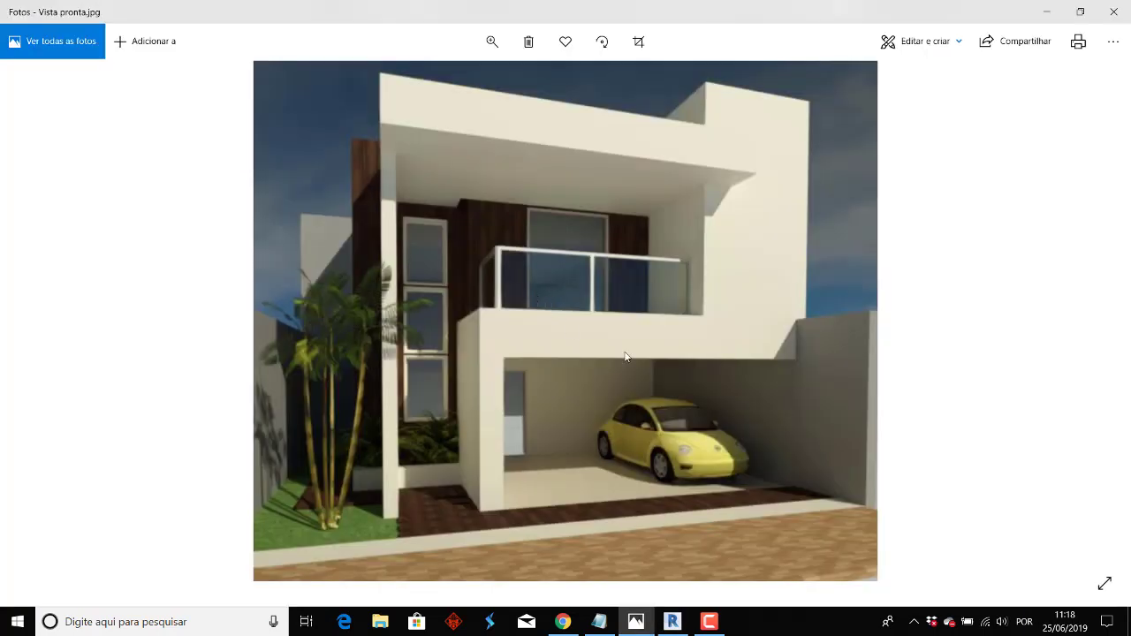